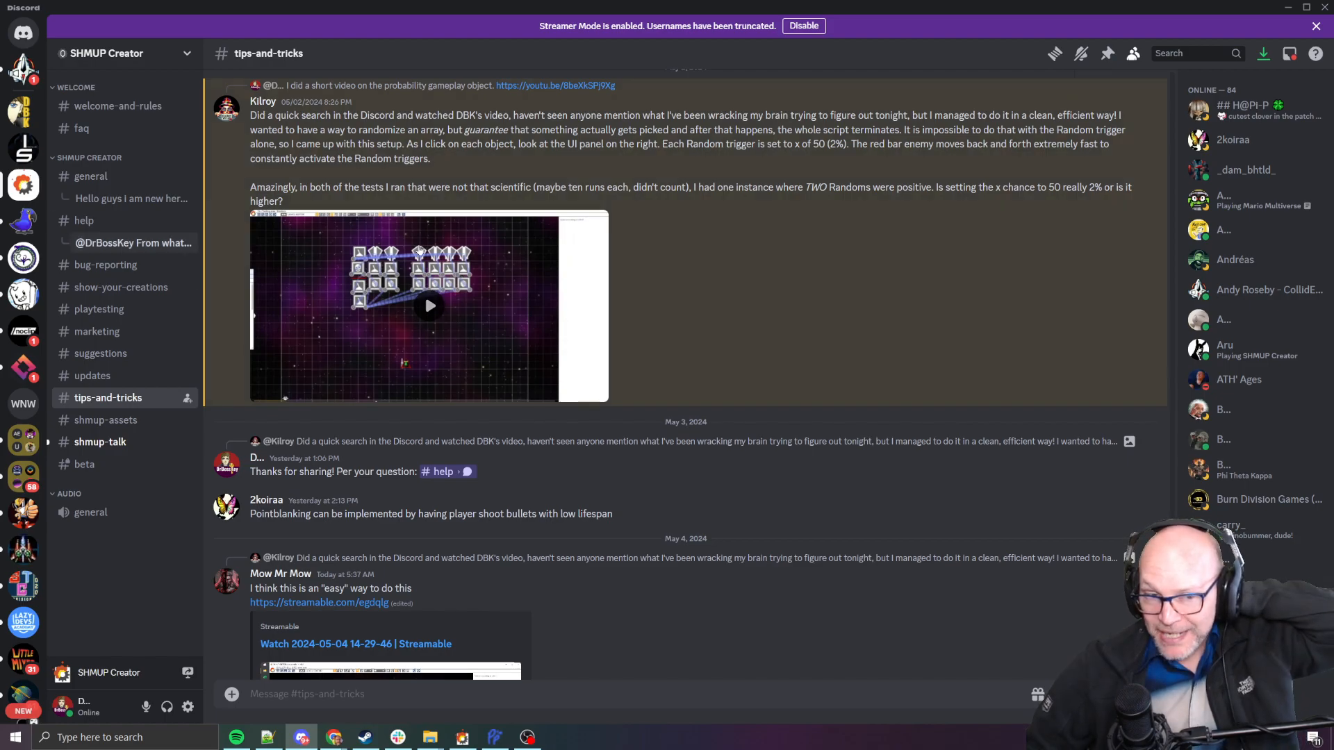
- Read the randomizer discussion in the tips-and-tricks channel and view the shared Streamable video in full screen
{"action": "scroll", "coordinate": [461, 283], "scroll_direction": "down", "scroll_amount": 2}
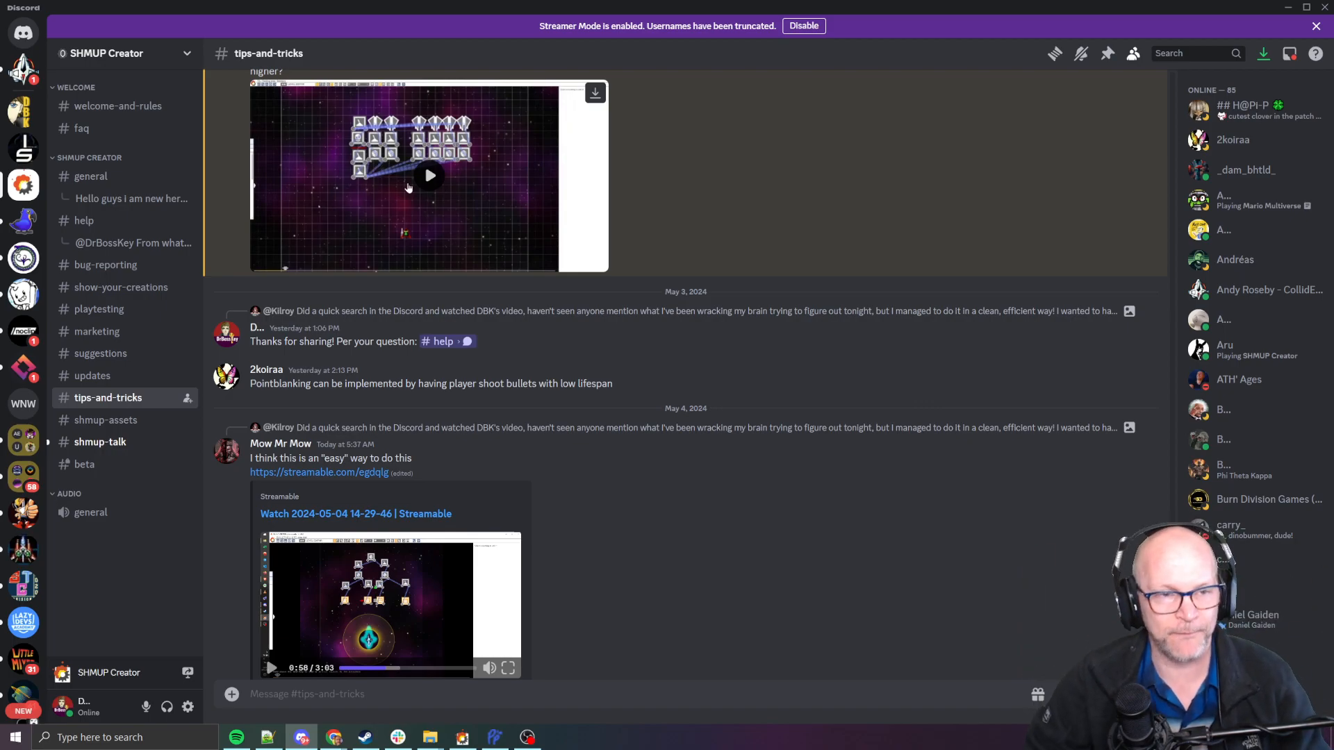
{"action": "scroll", "coordinate": [370, 167], "scroll_direction": "up", "scroll_amount": 2}
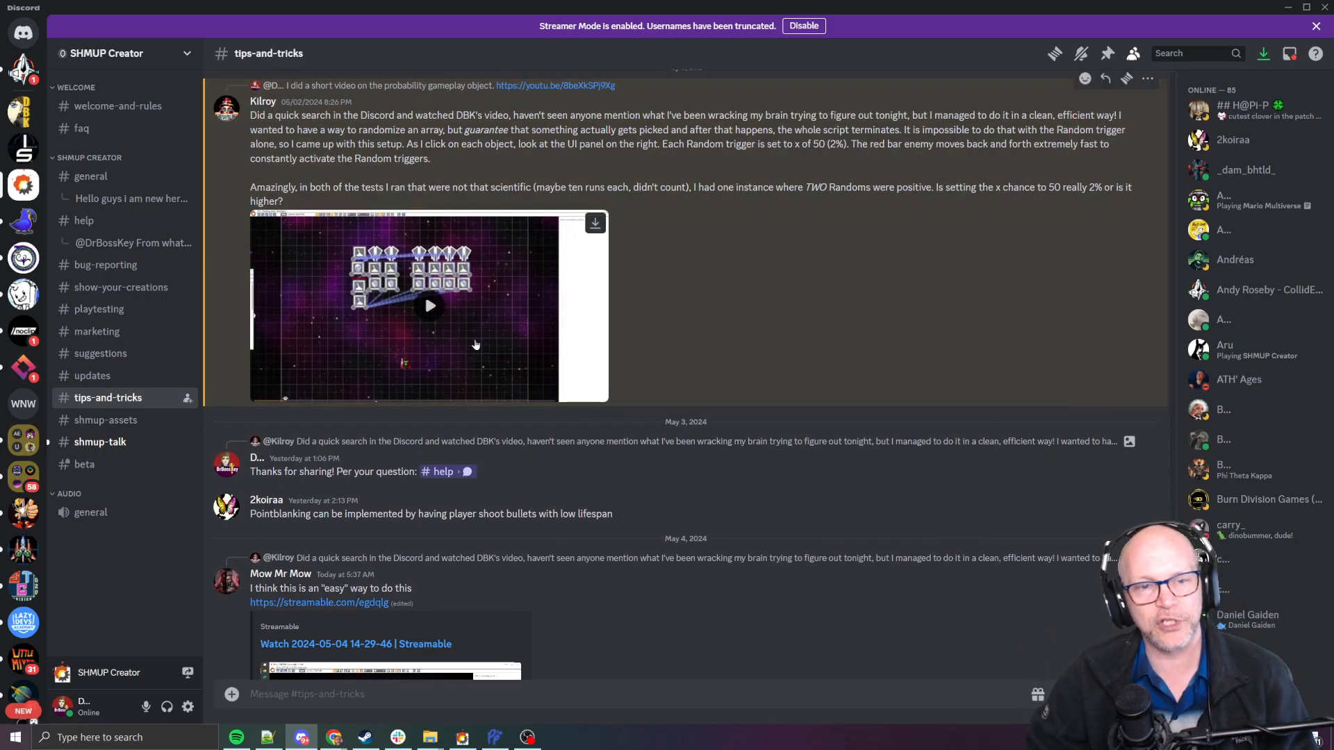
{"action": "scroll", "coordinate": [674, 227], "scroll_direction": "down", "scroll_amount": 3}
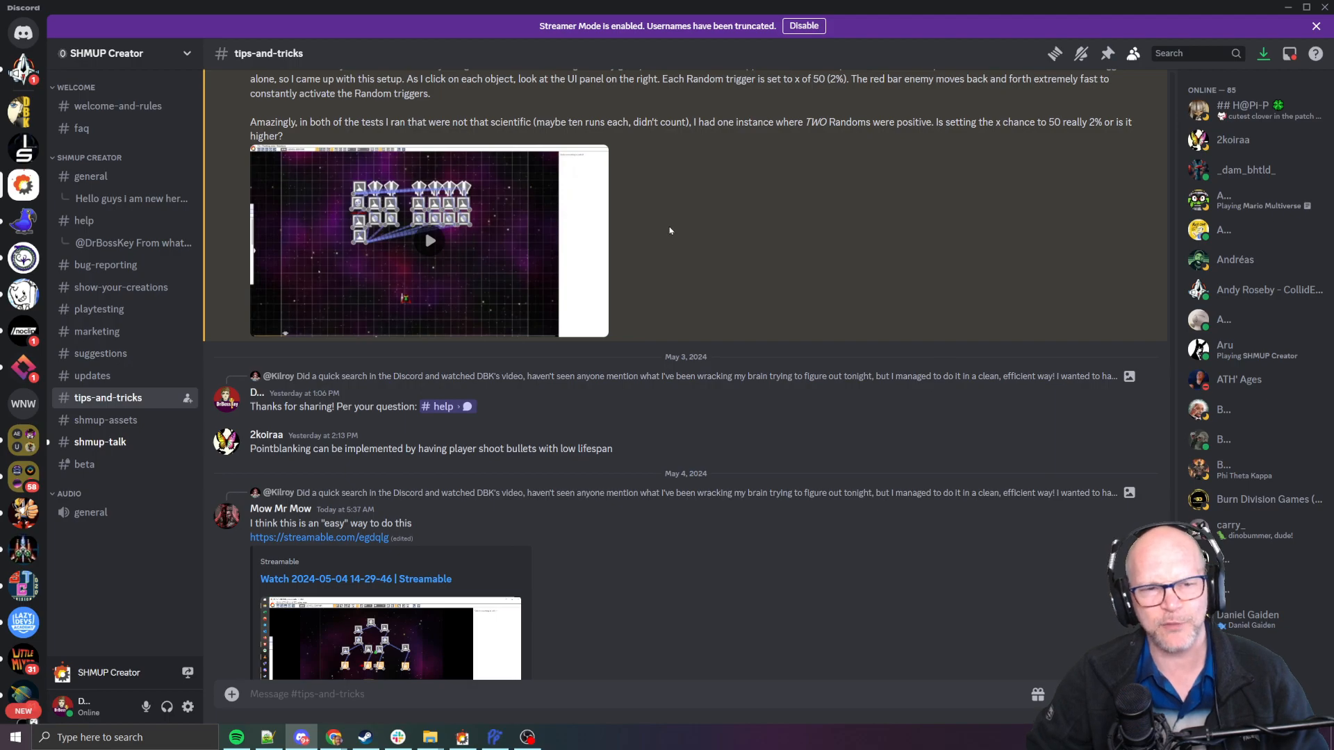
{"action": "scroll", "coordinate": [683, 222], "scroll_direction": "down", "scroll_amount": 1}
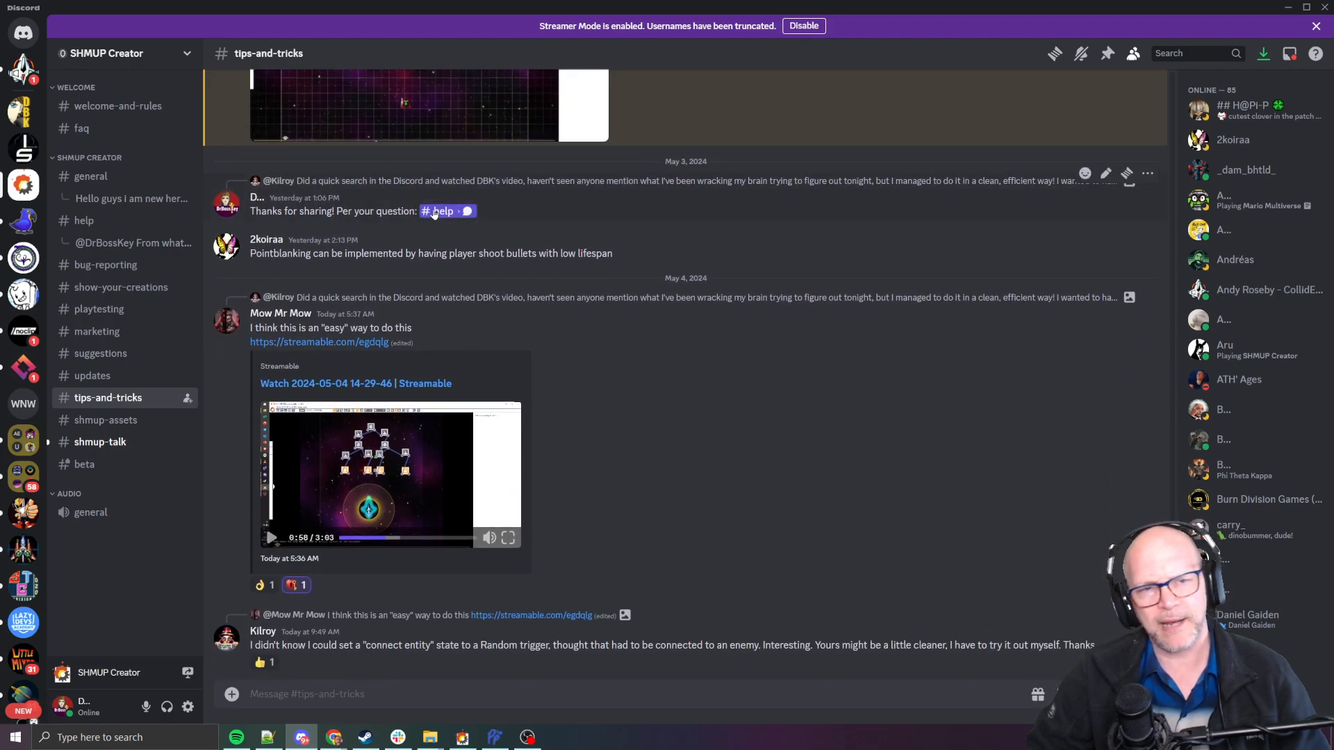
{"action": "scroll", "coordinate": [620, 229], "scroll_direction": "down", "scroll_amount": 1}
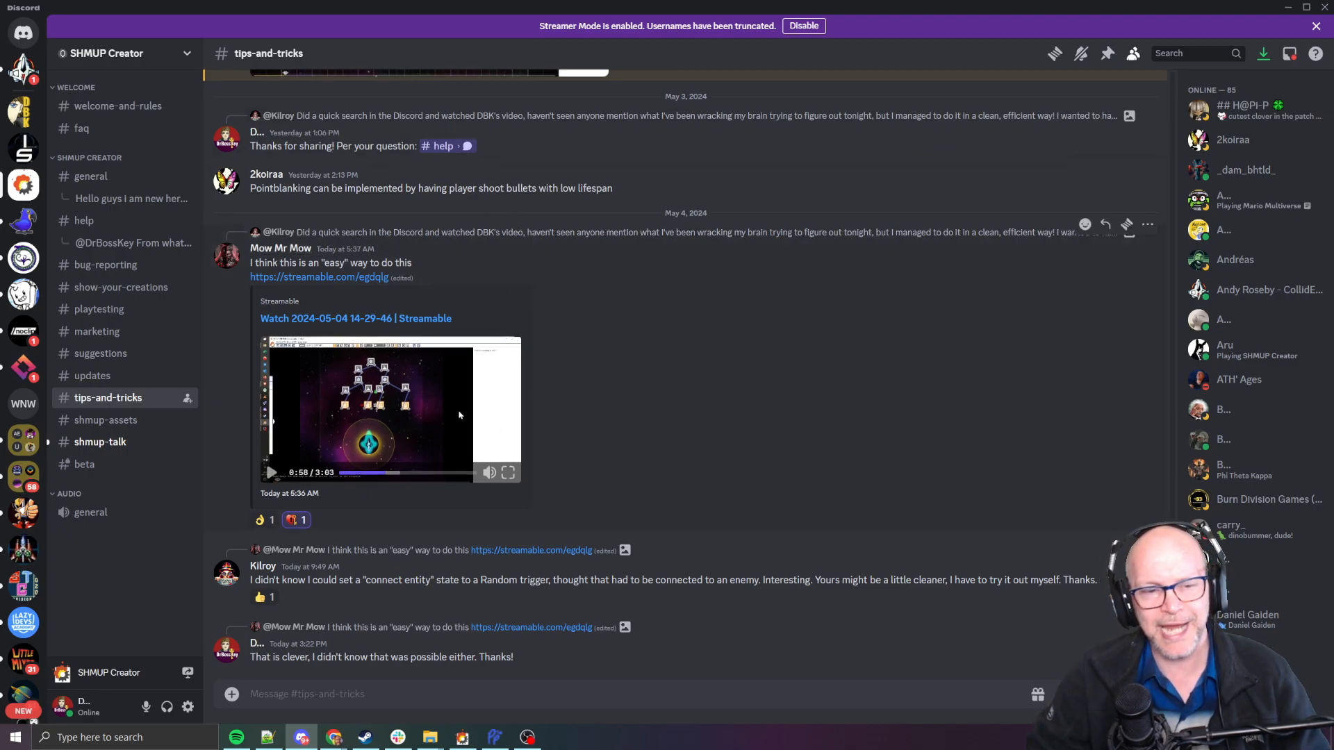
{"action": "left_click", "coordinate": [508, 472]}
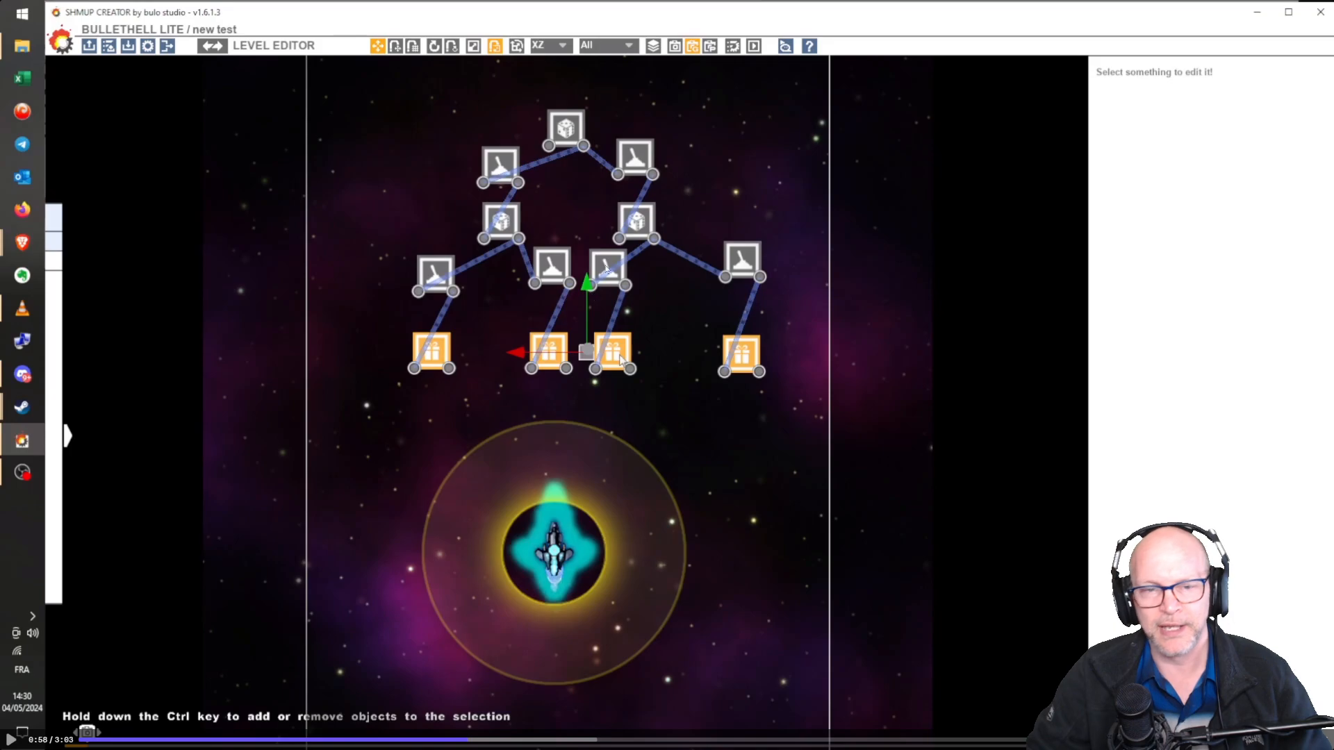
{"action": "key", "text": "Escape"}
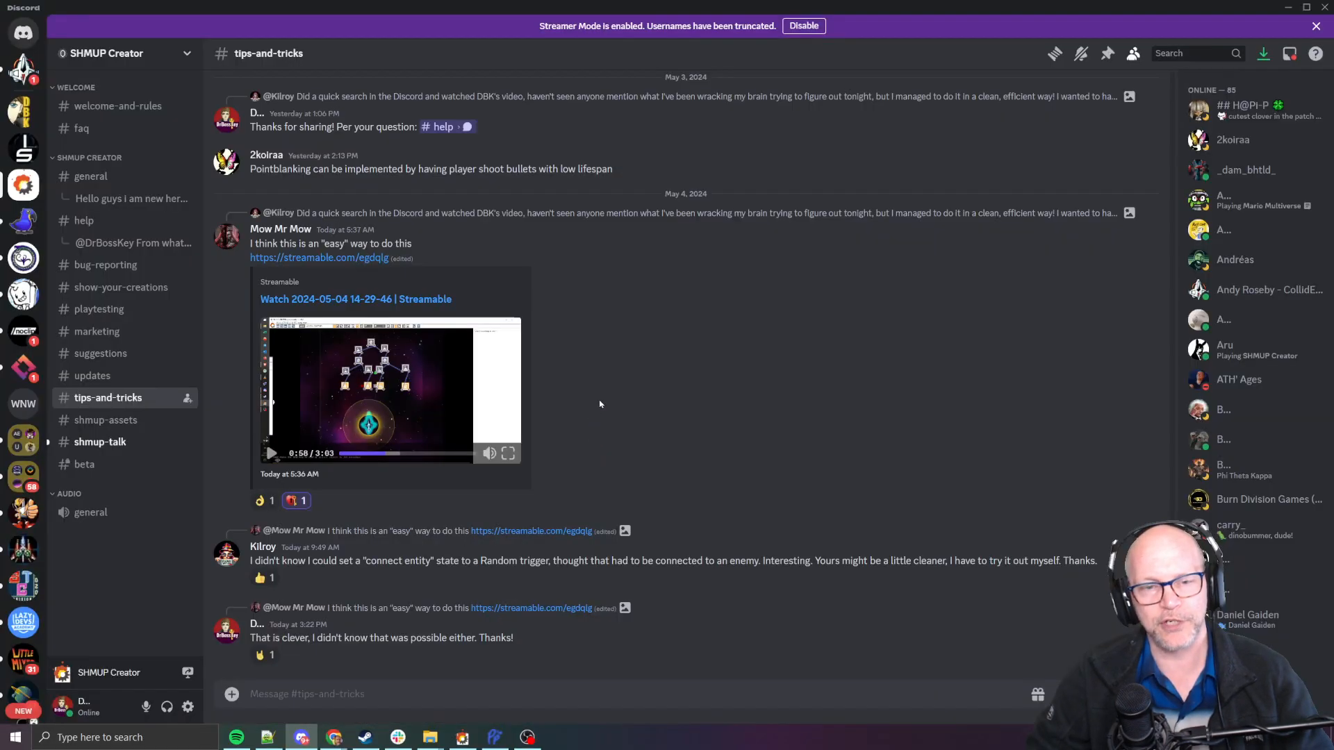
- Switch to SHMUP Creator and inspect the uppermost trigger and its connected "Random 50% chance" text object
{"action": "key", "text": "alt+Tab"}
{"action": "key", "text": "alt+Tab"}
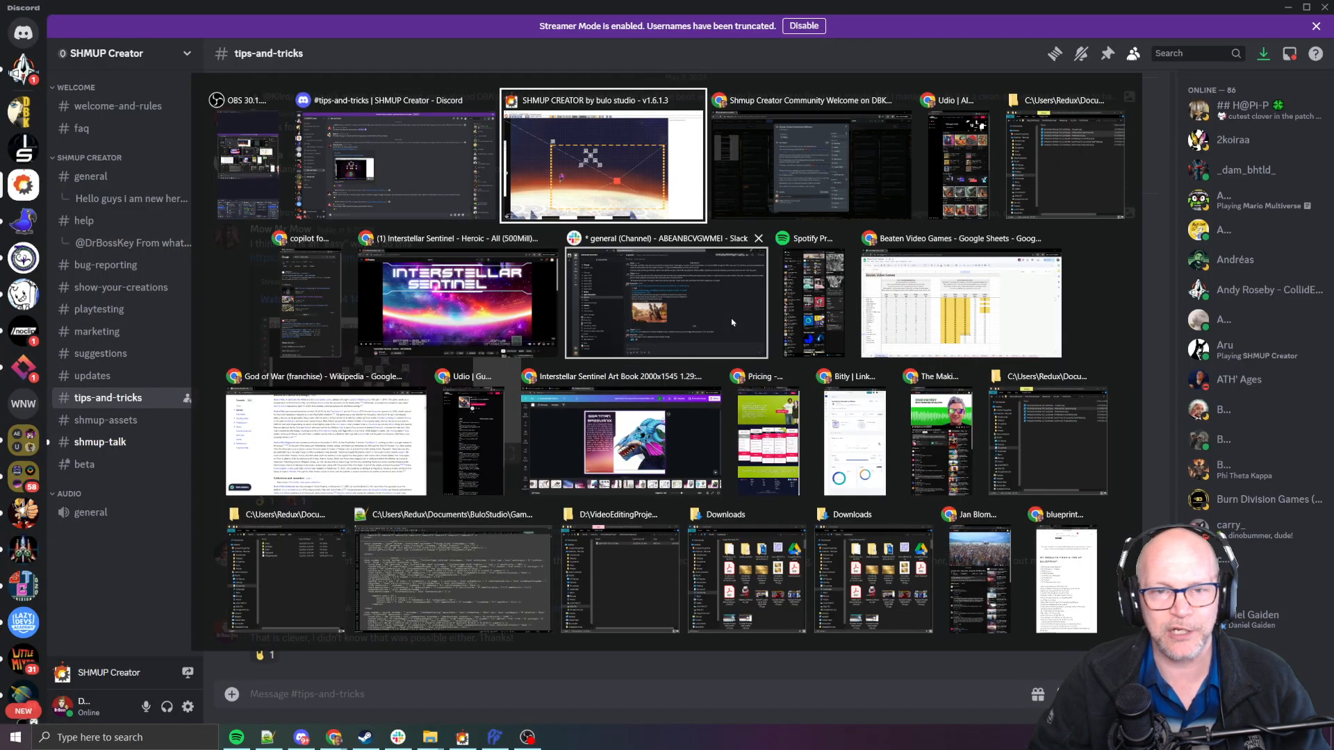
{"action": "scroll", "coordinate": [599, 282], "scroll_direction": "up", "scroll_amount": 4}
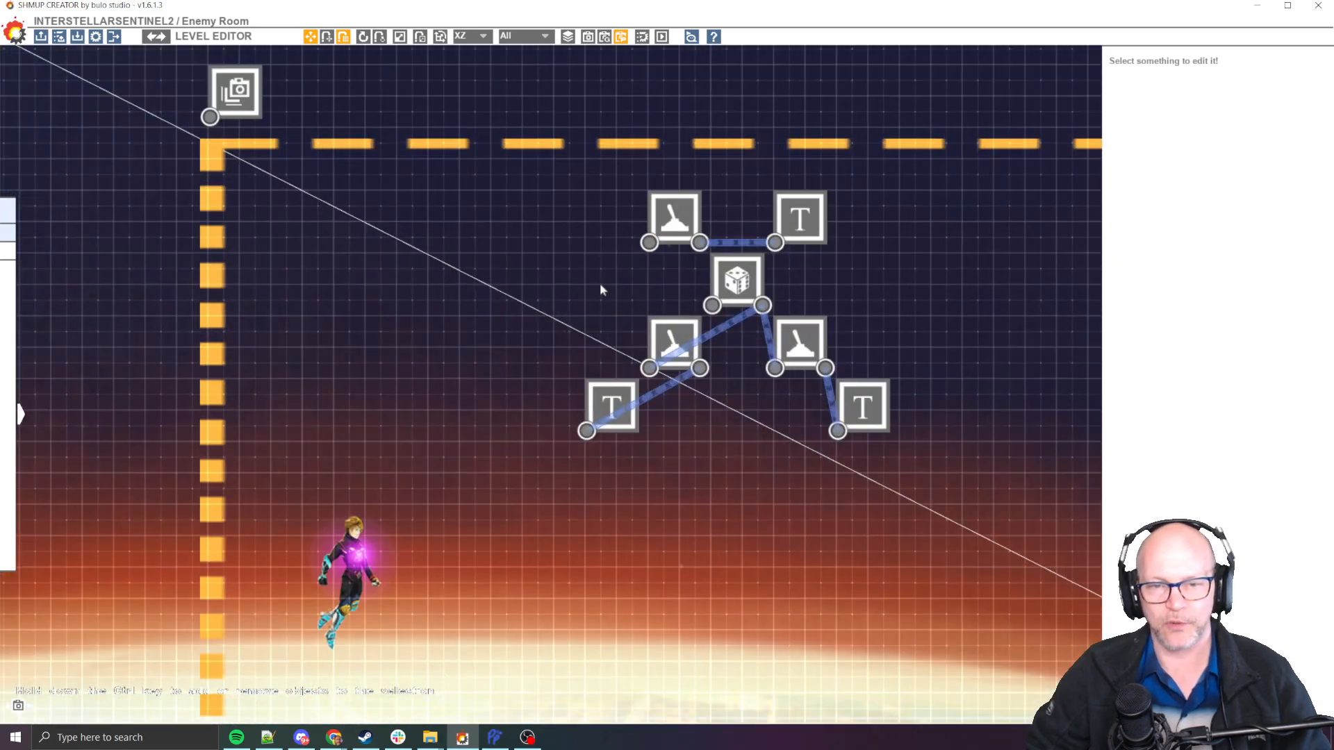
{"action": "left_click", "coordinate": [733, 208]}
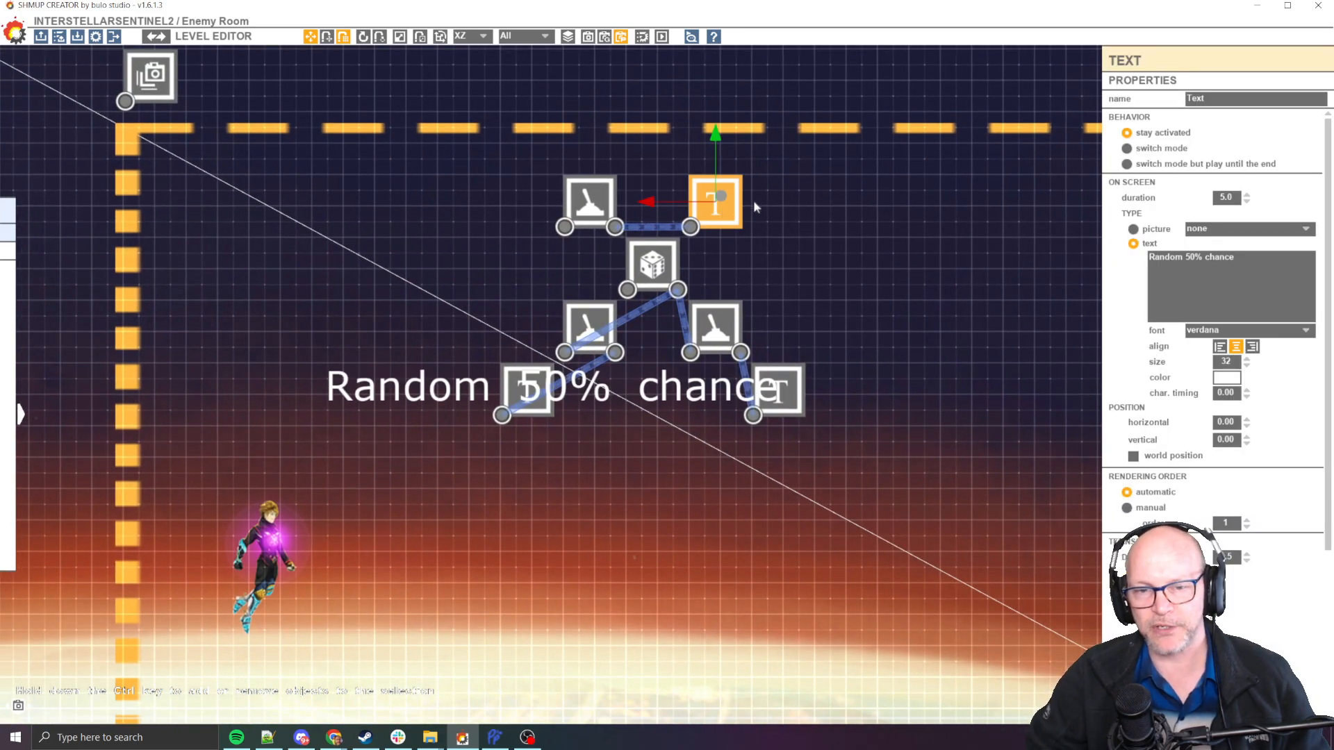
{"action": "scroll", "coordinate": [719, 278], "scroll_direction": "down", "scroll_amount": 2}
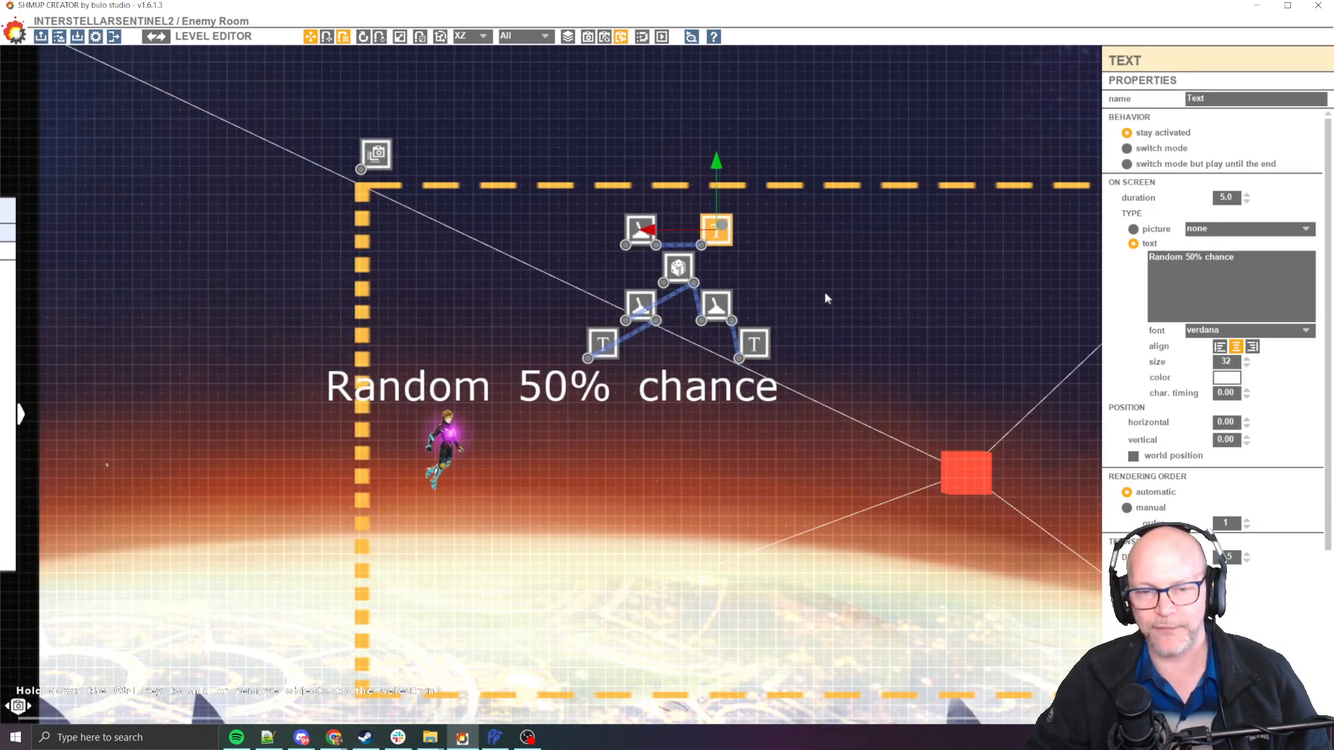
{"action": "middle_click_drag", "start_coordinate": [867, 262], "coordinate": [823, 267]}
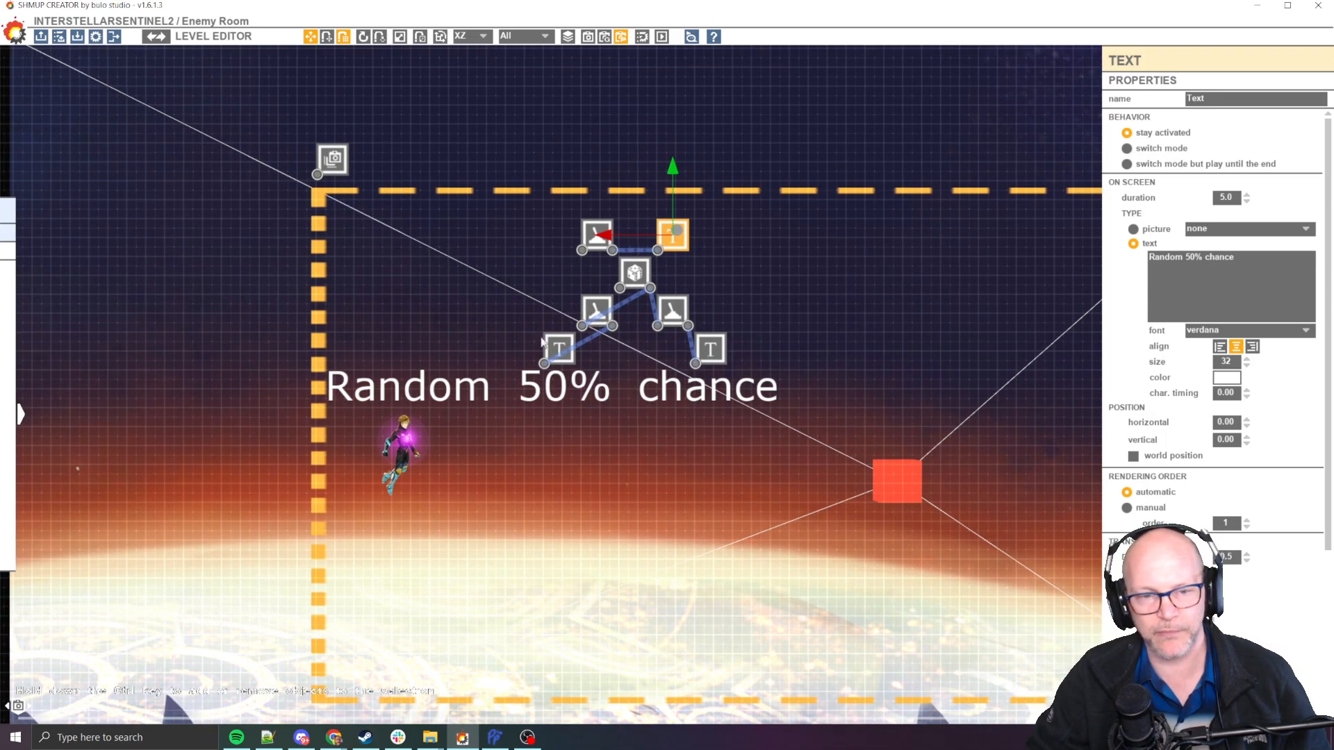
{"action": "left_click", "coordinate": [598, 235]}
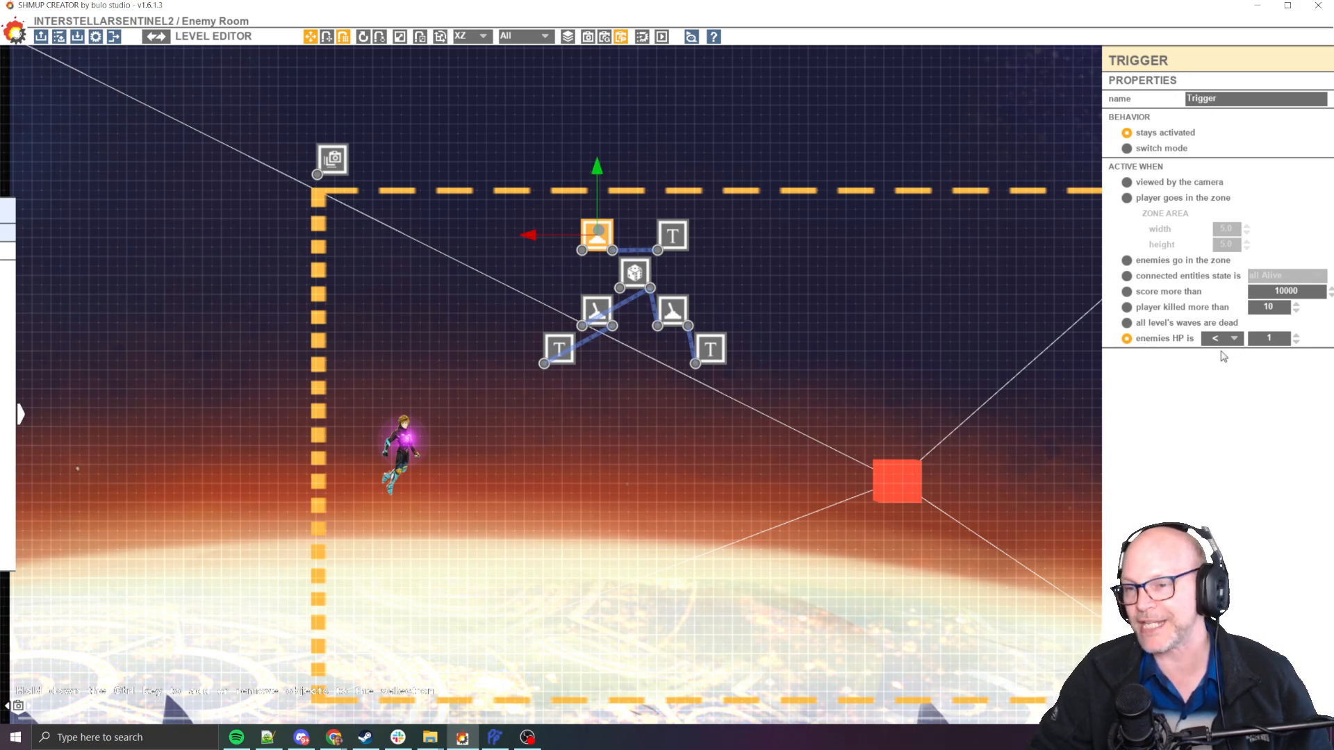
{"action": "left_click", "coordinate": [672, 235]}
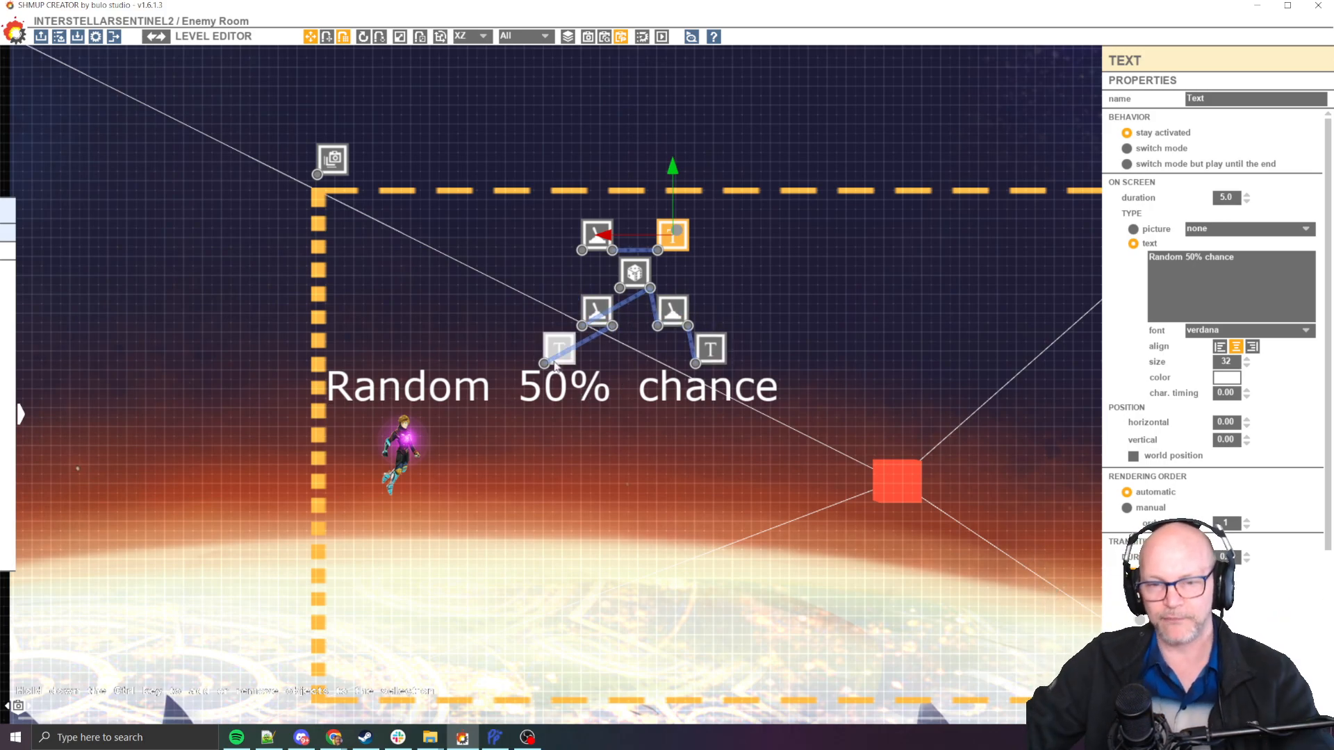
- Inspect the one-in-x chance setting of the probability object in the center of the group
{"action": "scroll", "coordinate": [678, 274], "scroll_direction": "up", "scroll_amount": 1}
{"action": "left_click", "coordinate": [647, 270]}
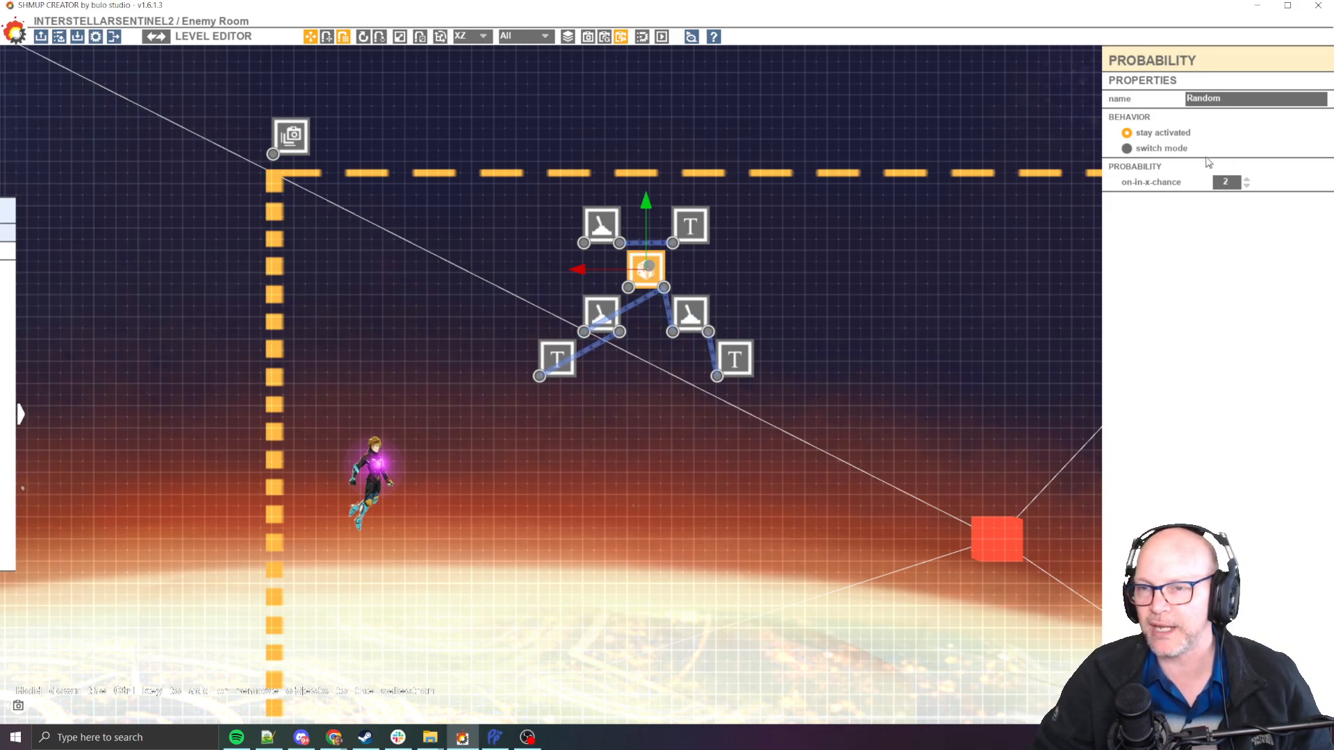
{"action": "left_click", "coordinate": [1227, 182]}
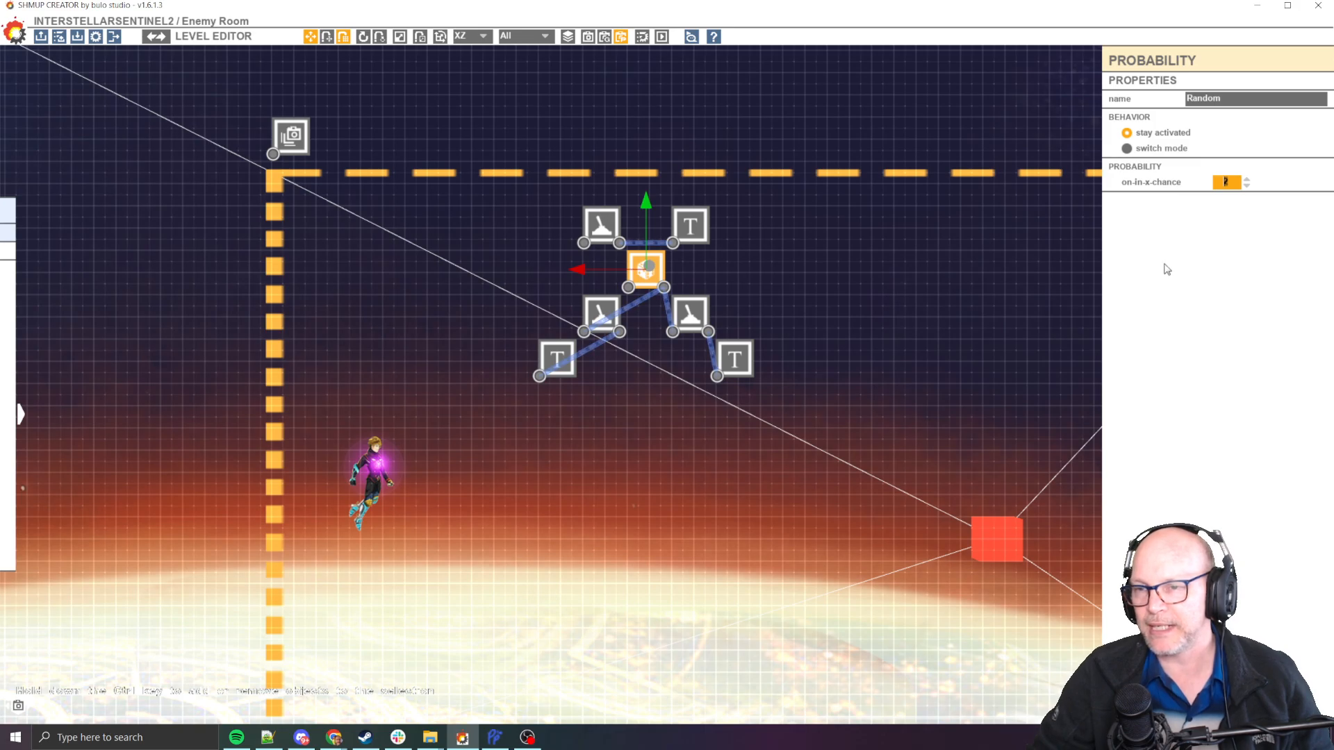
{"action": "left_click", "coordinate": [1227, 182]}
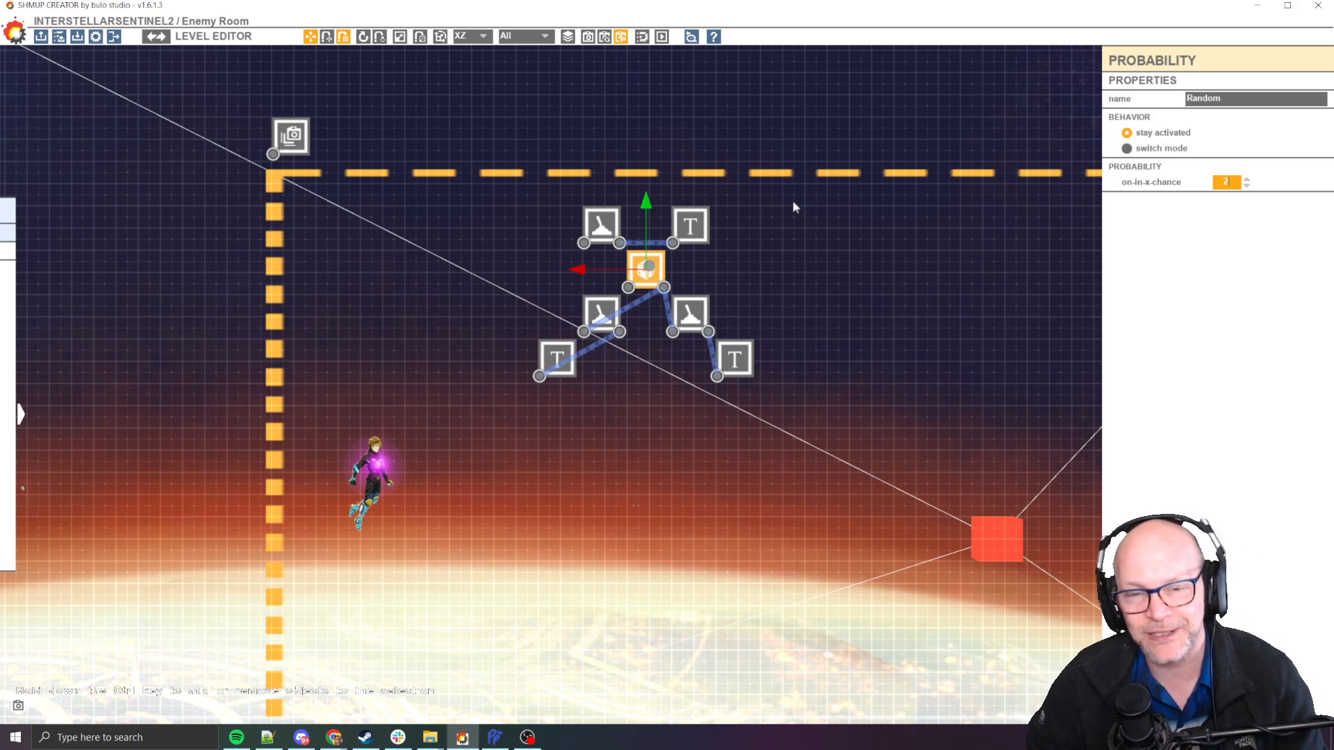
{"action": "left_click", "coordinate": [732, 257]}
{"action": "left_click", "coordinate": [660, 270]}
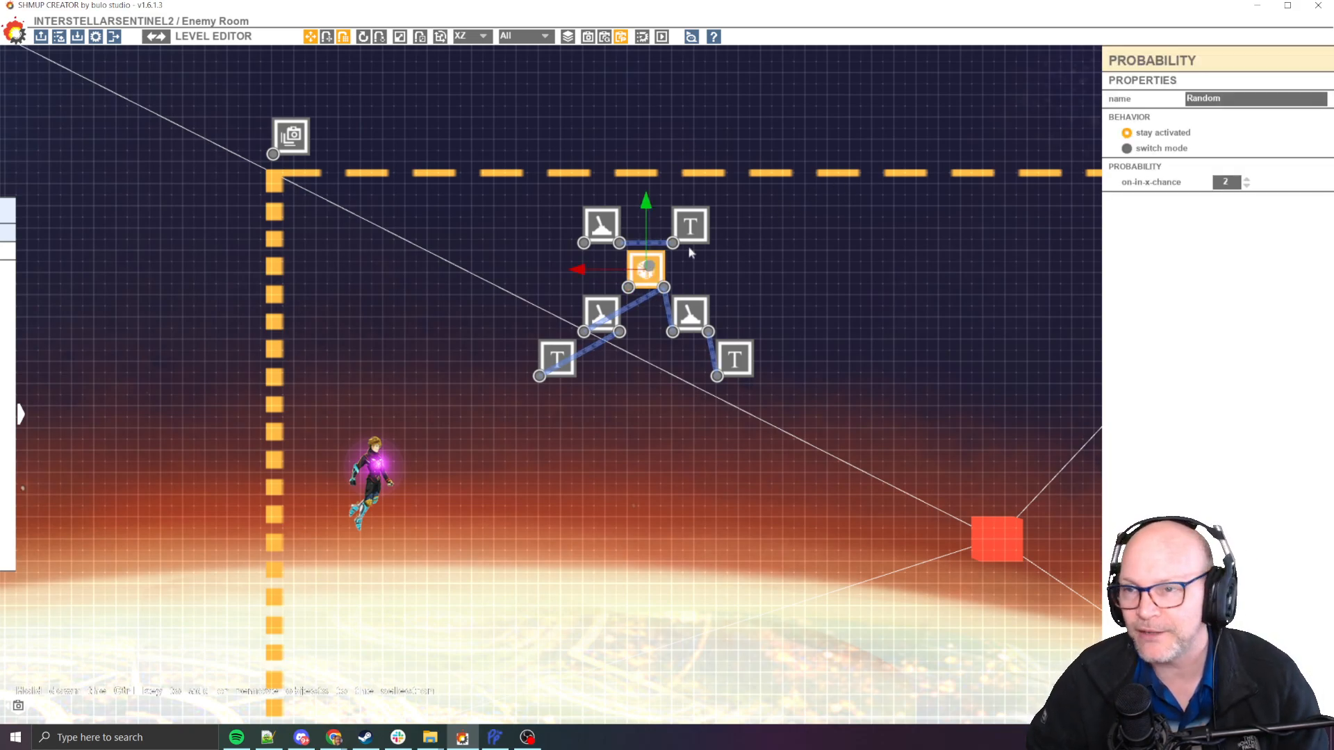
- Inspect the connected-entities state of the two triggers below the probability object and the debug text attached to each
{"action": "scroll", "coordinate": [710, 271], "scroll_direction": "up", "scroll_amount": 2}
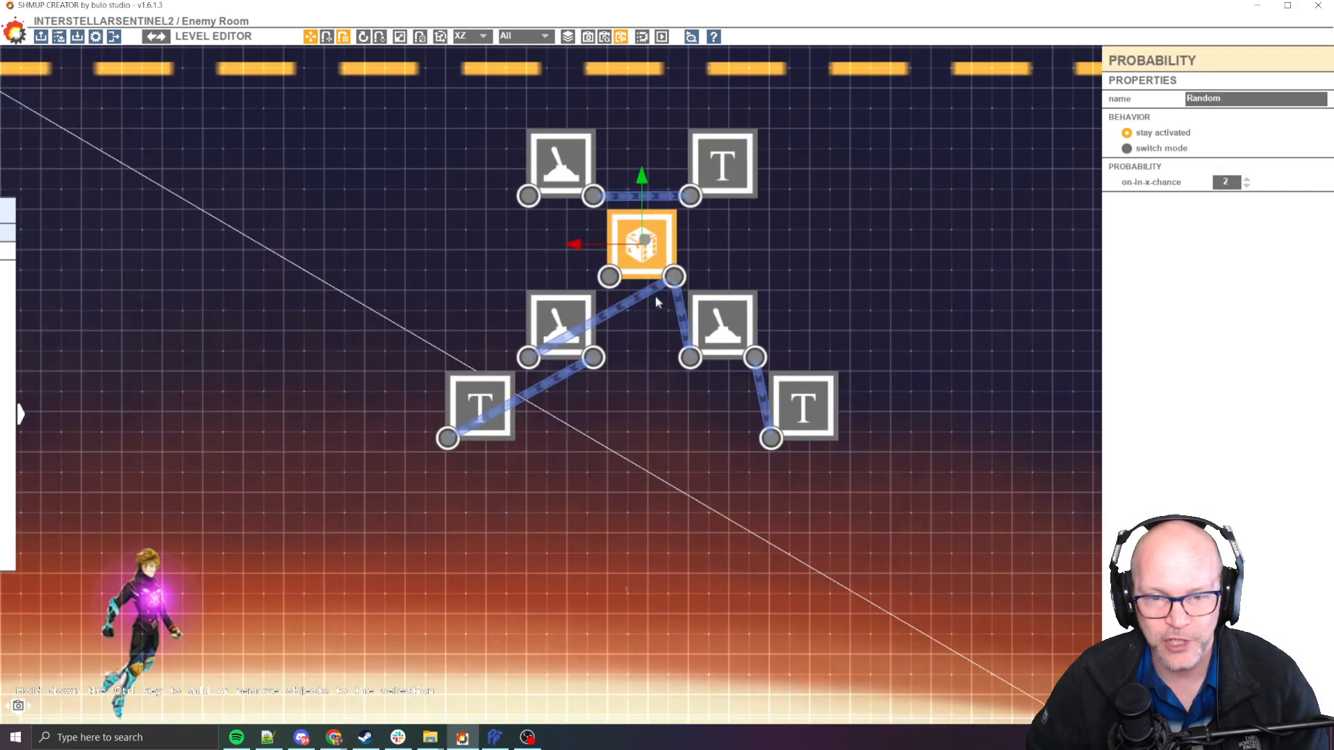
{"action": "left_click", "coordinate": [571, 306]}
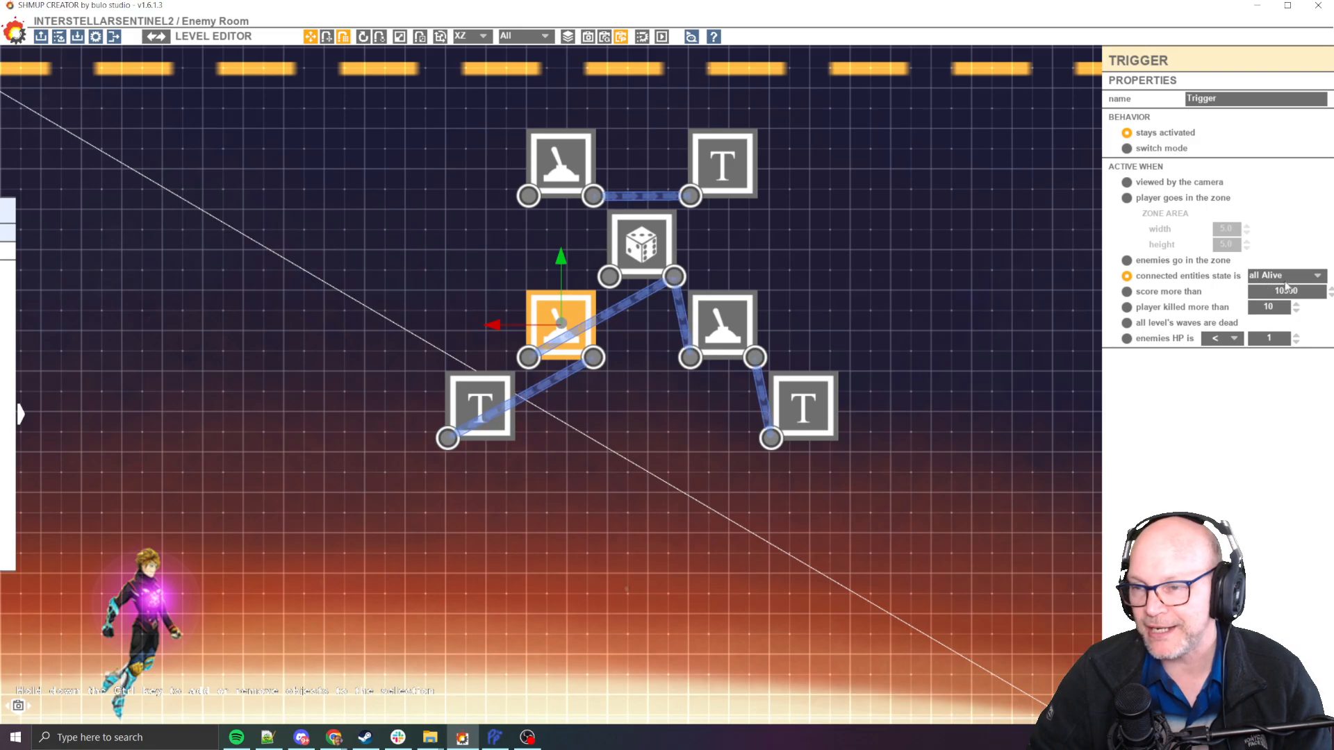
{"action": "left_click", "coordinate": [726, 323]}
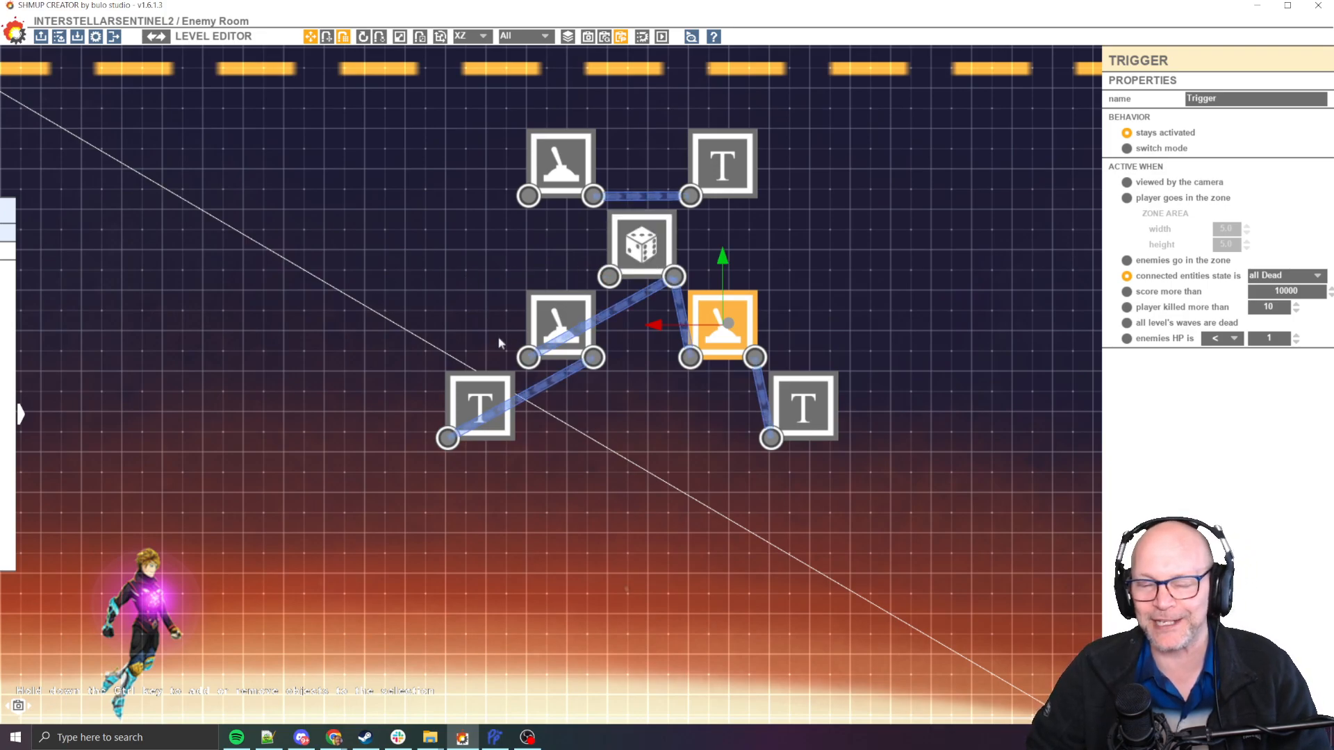
{"action": "left_click", "coordinate": [632, 250]}
{"action": "left_click", "coordinate": [487, 398]}
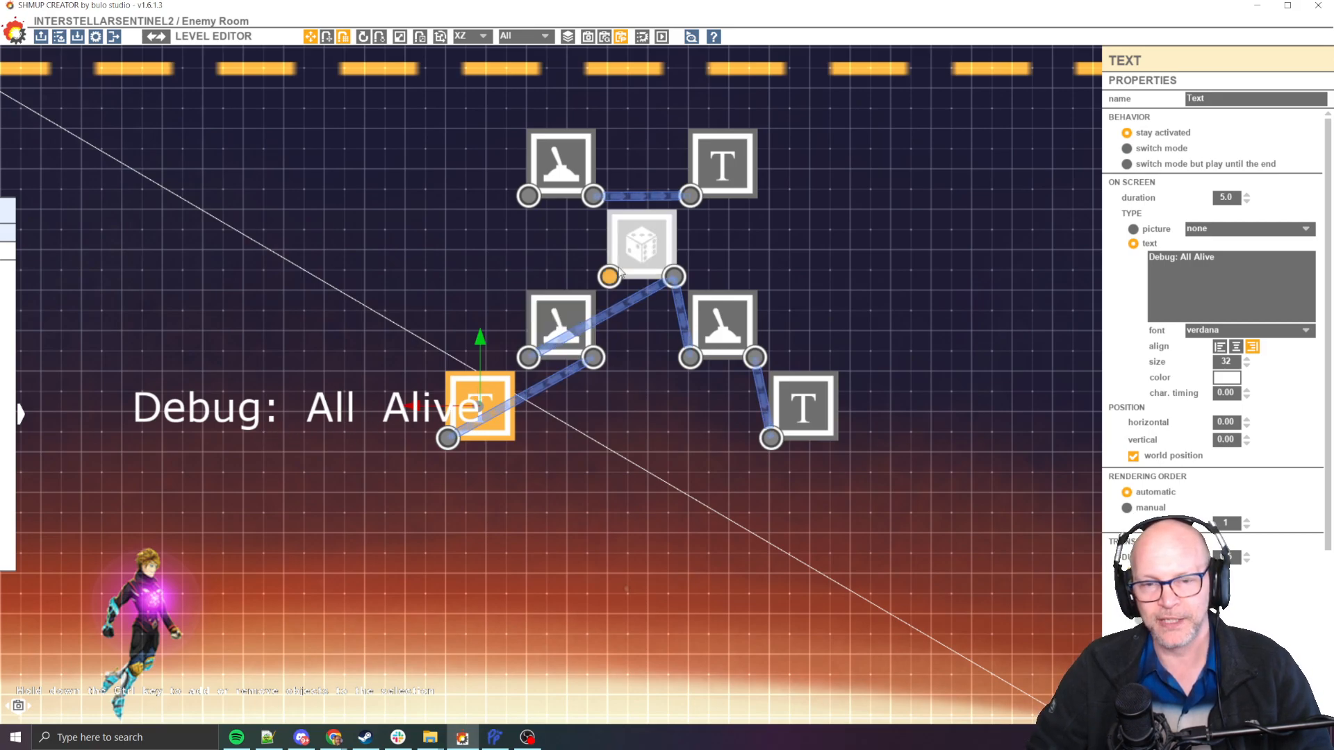
{"action": "left_click", "coordinate": [554, 323]}
{"action": "left_click", "coordinate": [803, 406]}
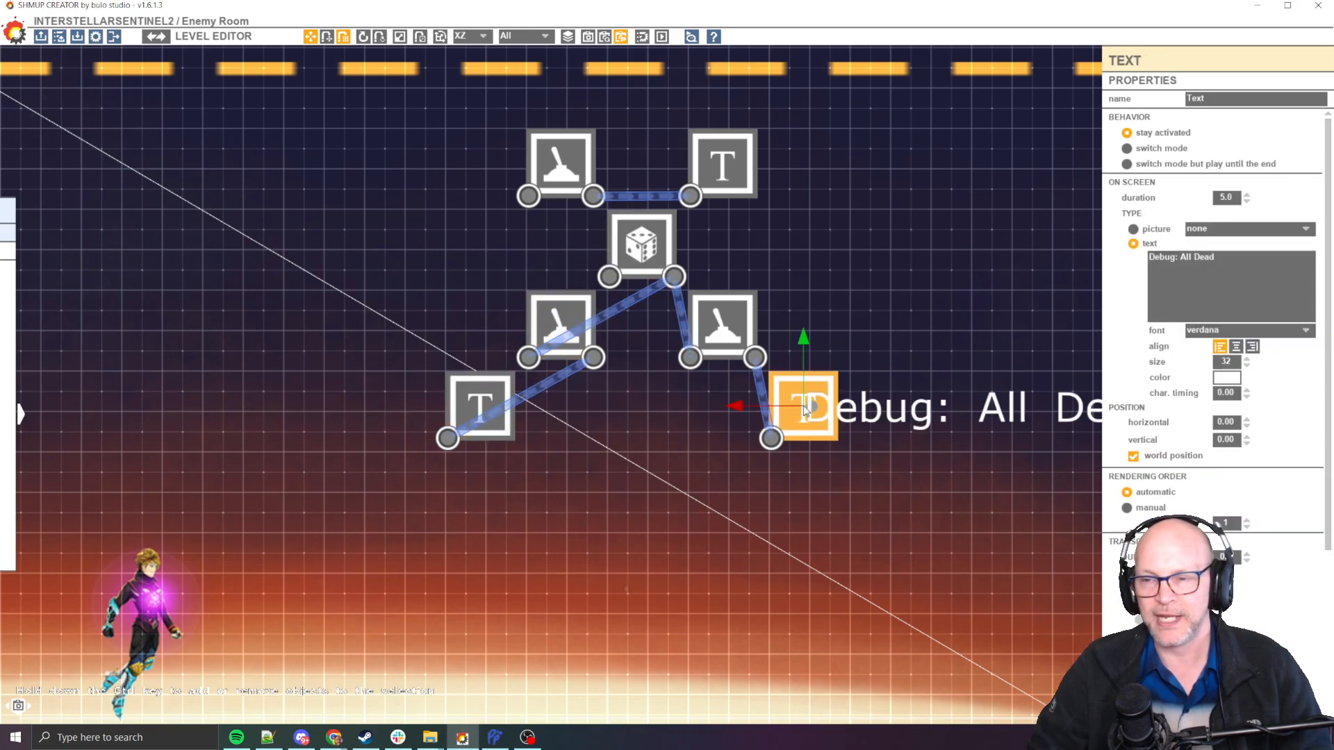
- Playtest the Enemy Room level several times to check which debug text the probability object activates
{"action": "scroll", "coordinate": [868, 358], "scroll_direction": "down", "scroll_amount": 5}
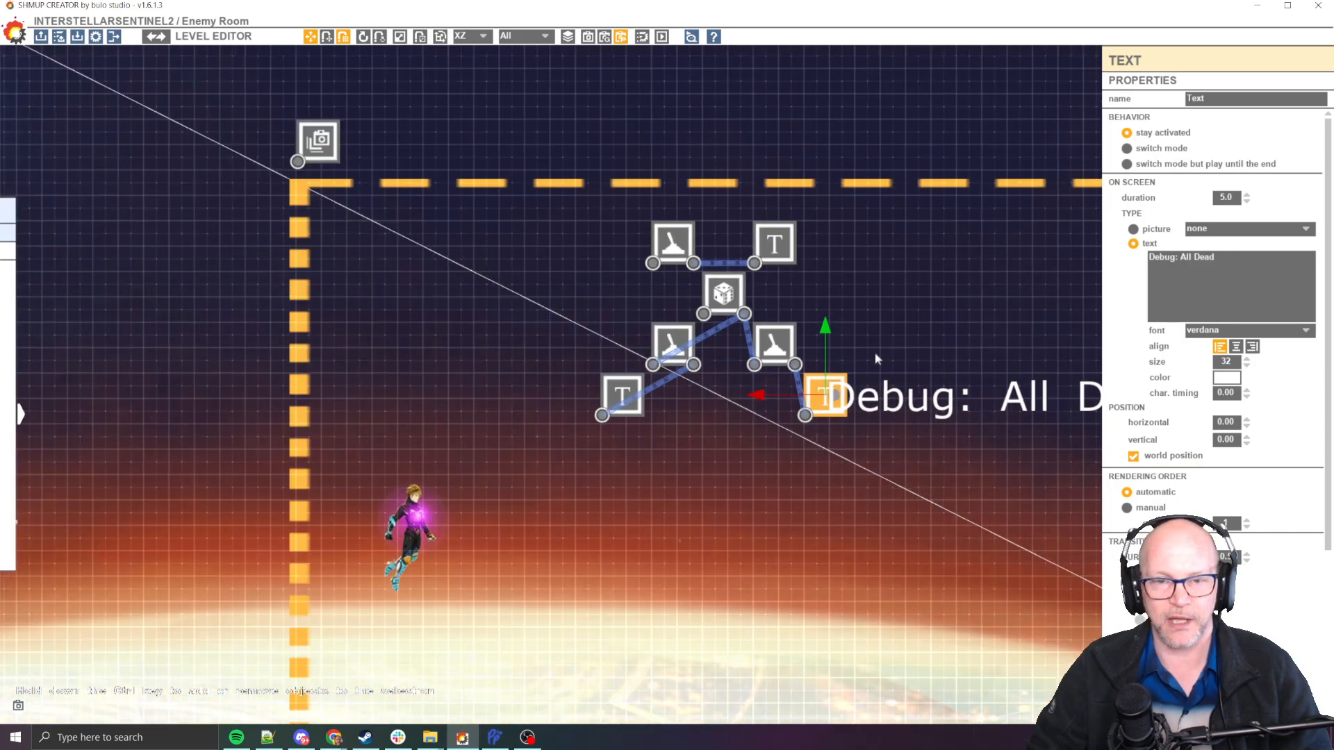
{"action": "key", "text": "space"}
{"action": "key", "text": "Escape"}
{"action": "key", "text": "space"}
{"action": "key", "text": "Escape"}
{"action": "key", "text": "space"}
{"action": "key", "text": "Escape"}
{"action": "key", "text": "space"}
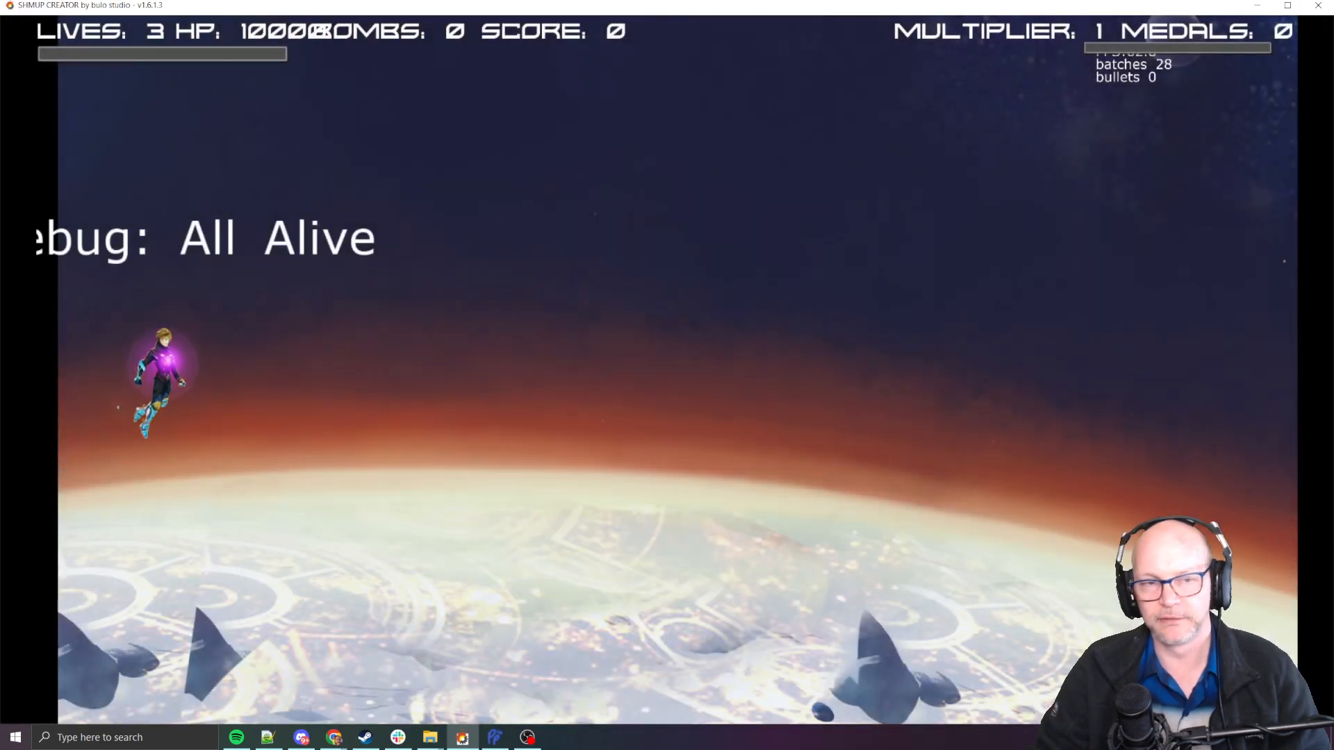
{"action": "key", "text": "Escape"}
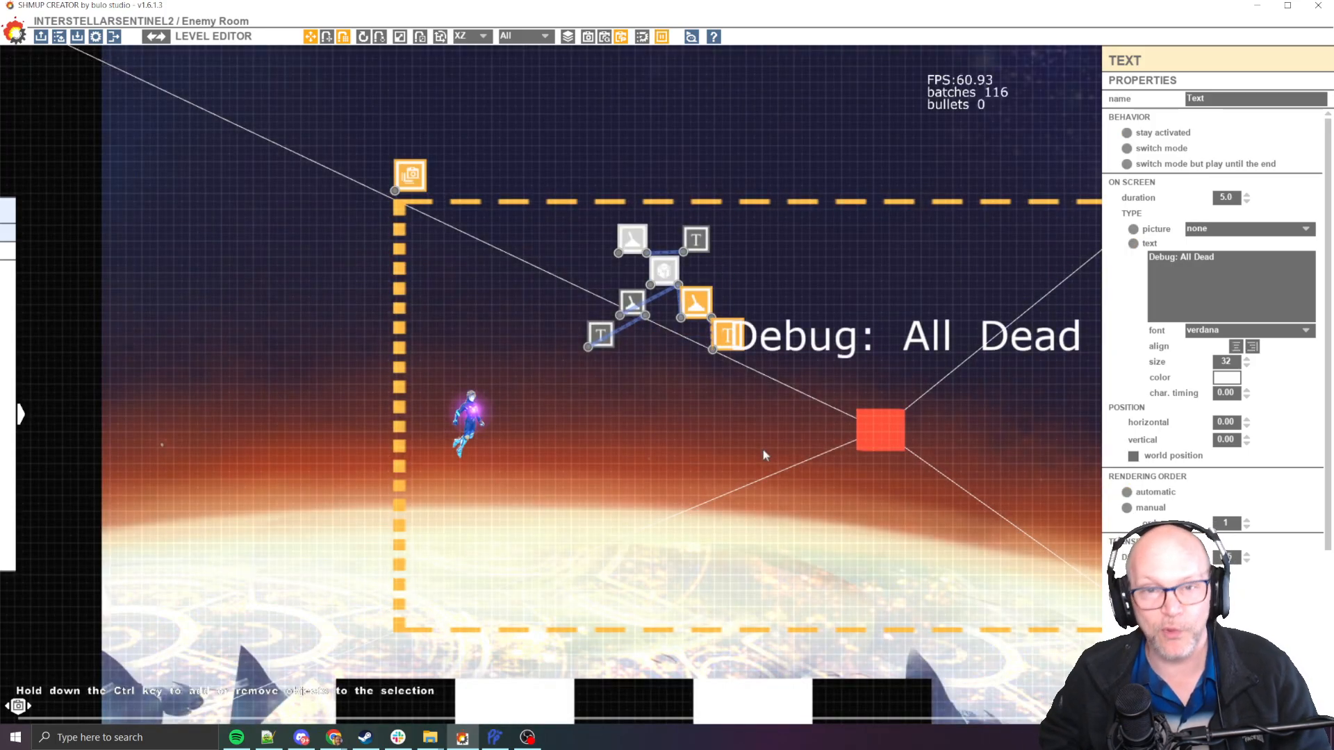
- Repeatedly start and stop the level simulation inside the editor to watch which trigger branch activates
{"action": "key", "text": "space"}
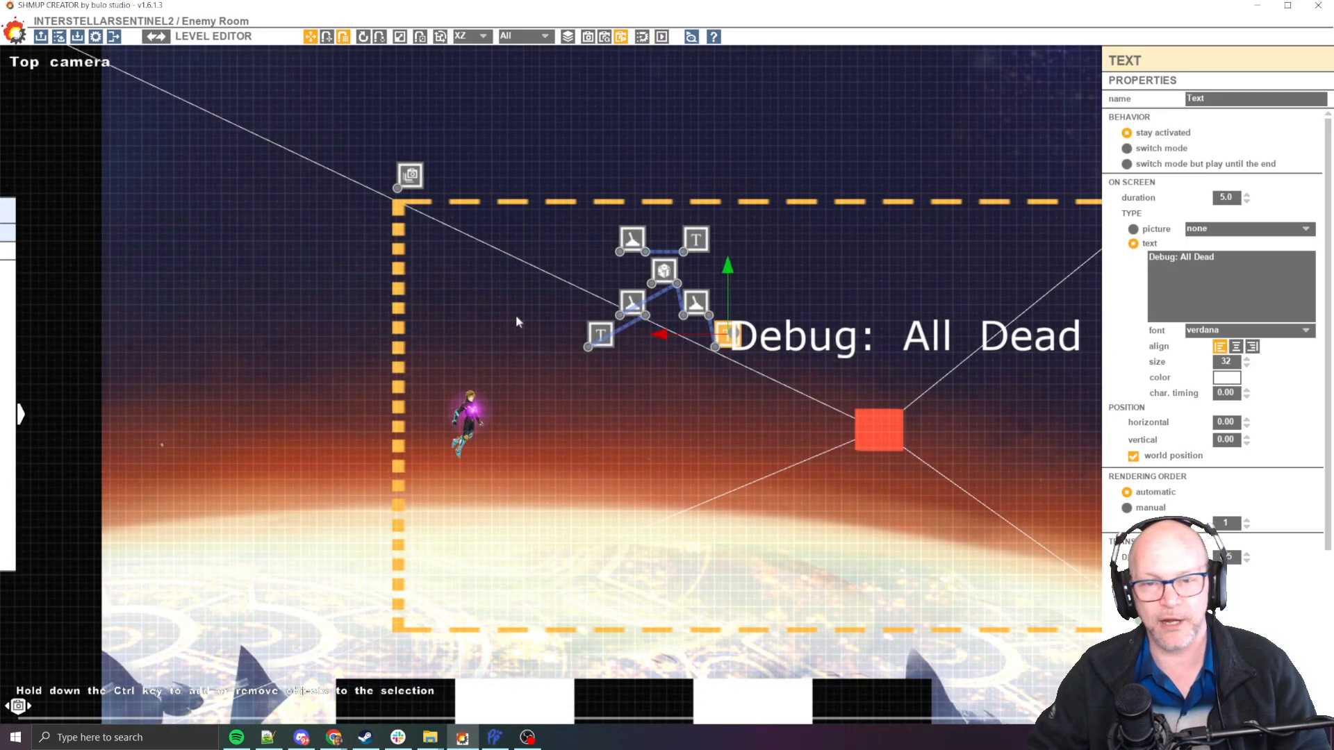
{"action": "key", "text": "space"}
{"action": "key", "text": "space"}
{"action": "key", "text": "space"}
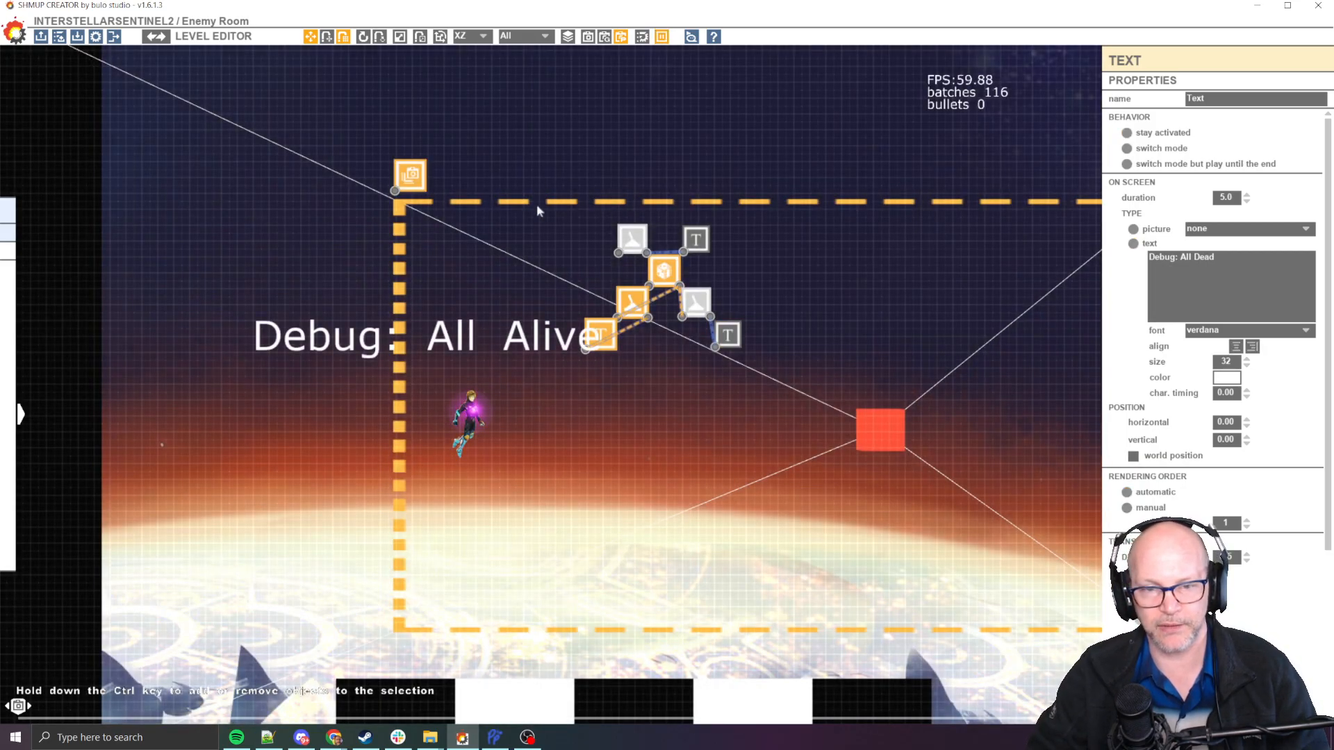
{"action": "key", "text": "space"}
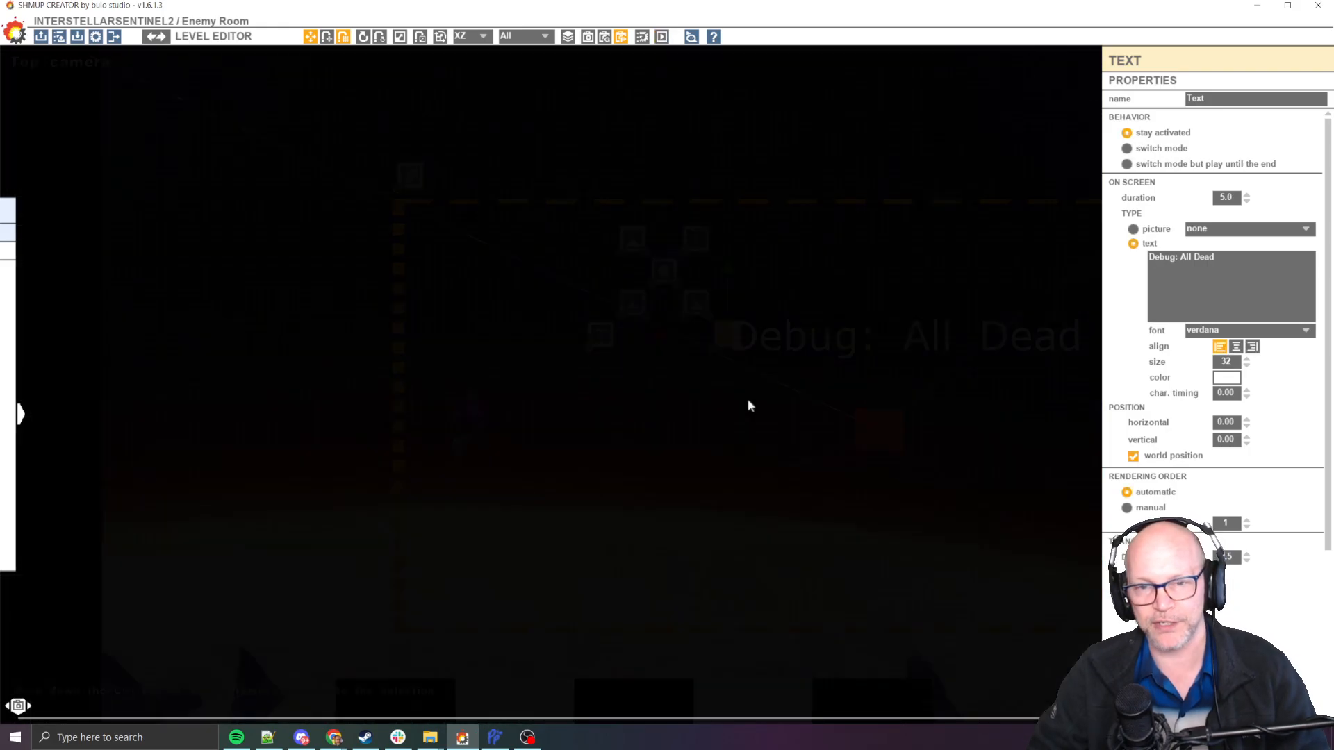
{"action": "key", "text": "space"}
{"action": "key", "text": "space"}
{"action": "key", "text": "space"}
{"action": "key", "text": "space"}
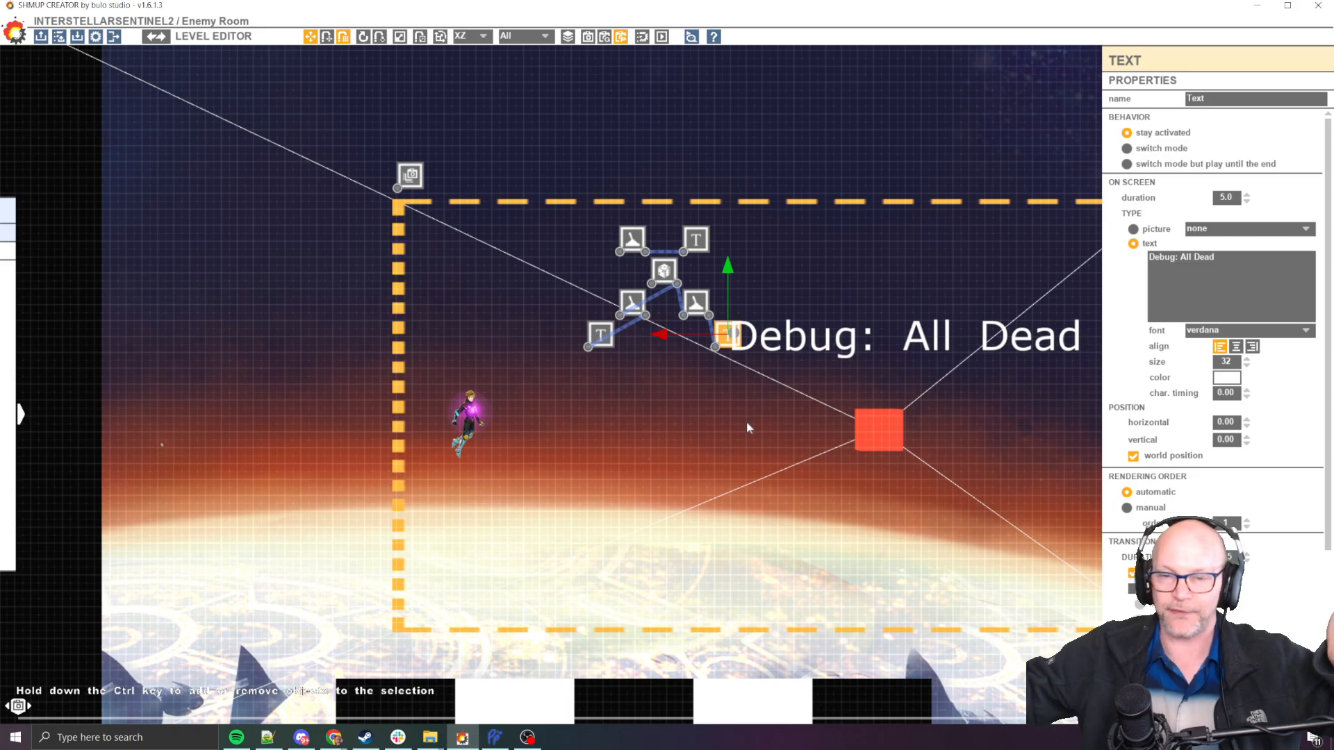
- Select the whole group of triggers, probability and text objects and move it out of the playfield, up past the spare enemies
{"action": "left_click", "coordinate": [441, 375]}
{"action": "middle_click_drag", "start_coordinate": [891, 340], "coordinate": [544, 182]}
{"action": "scroll", "coordinate": [476, 164], "scroll_direction": "down", "scroll_amount": 2}
{"action": "left_click_drag", "start_coordinate": [482, 160], "coordinate": [615, 273]}
{"action": "scroll", "coordinate": [640, 286], "scroll_direction": "down", "scroll_amount": 1}
{"action": "middle_click_drag", "start_coordinate": [738, 162], "coordinate": [798, 322]}
{"action": "left_click_drag", "start_coordinate": [624, 378], "coordinate": [180, 111]}
{"action": "middle_click_drag", "start_coordinate": [180, 111], "coordinate": [442, 356]}
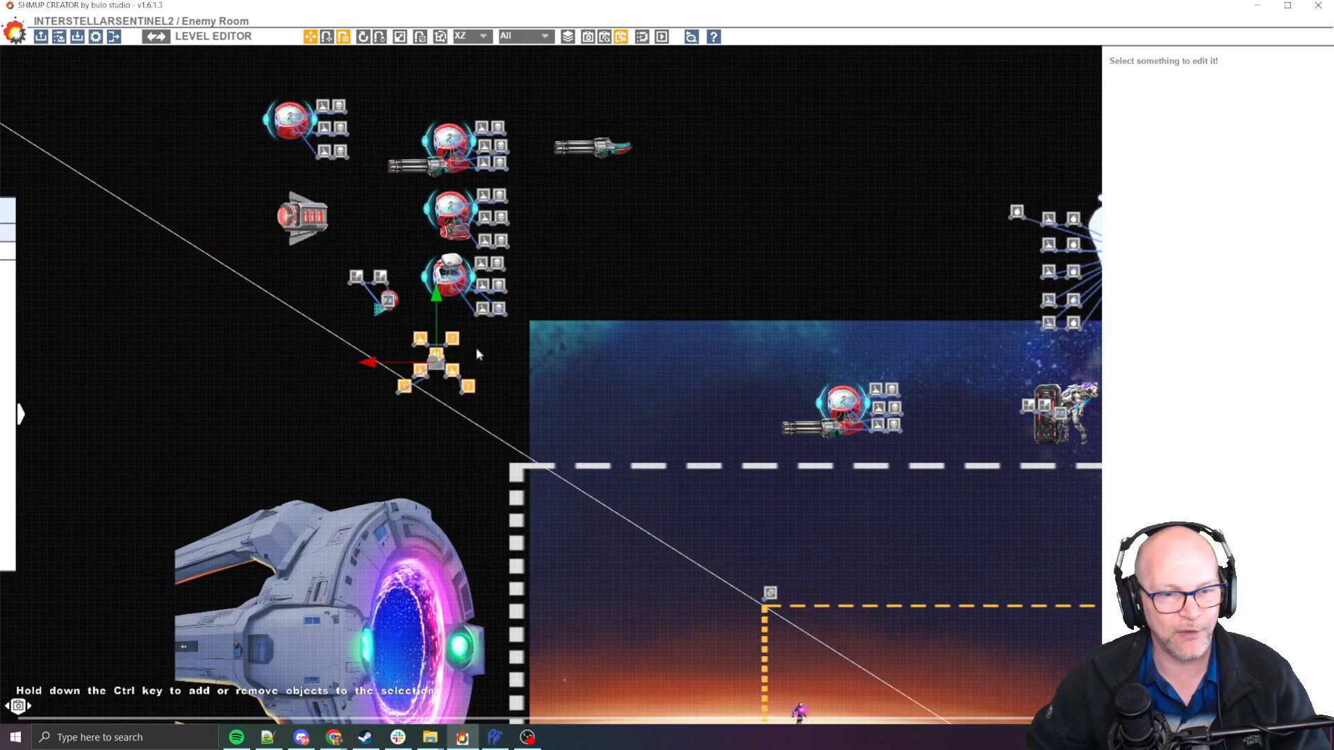
{"action": "left_click_drag", "start_coordinate": [431, 348], "coordinate": [213, 121]}
{"action": "middle_click_drag", "start_coordinate": [684, 398], "coordinate": [470, 138]}
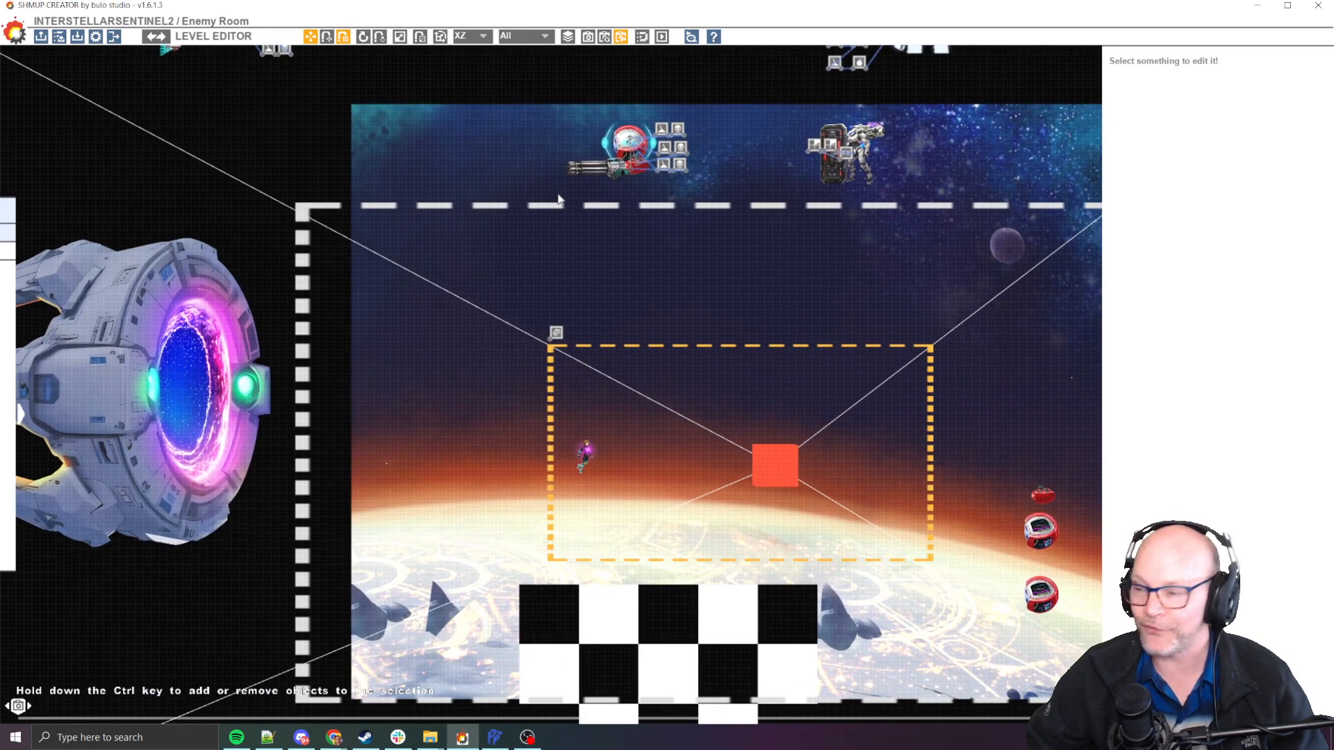